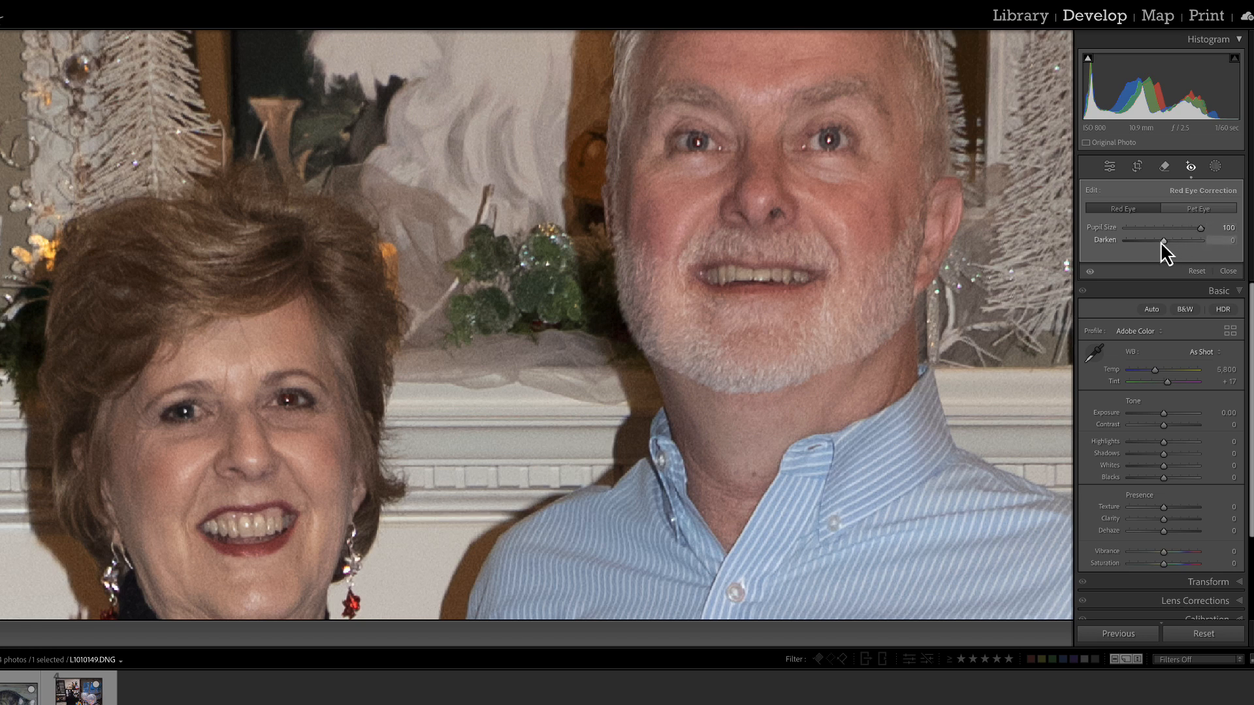
# Replace the red eye correction on the woman's left eye with a new one centred on the eye, and adjust its pupil size and darkening.
pyautogui.moveTo(1162, 241); pyautogui.dragTo(1176, 241)
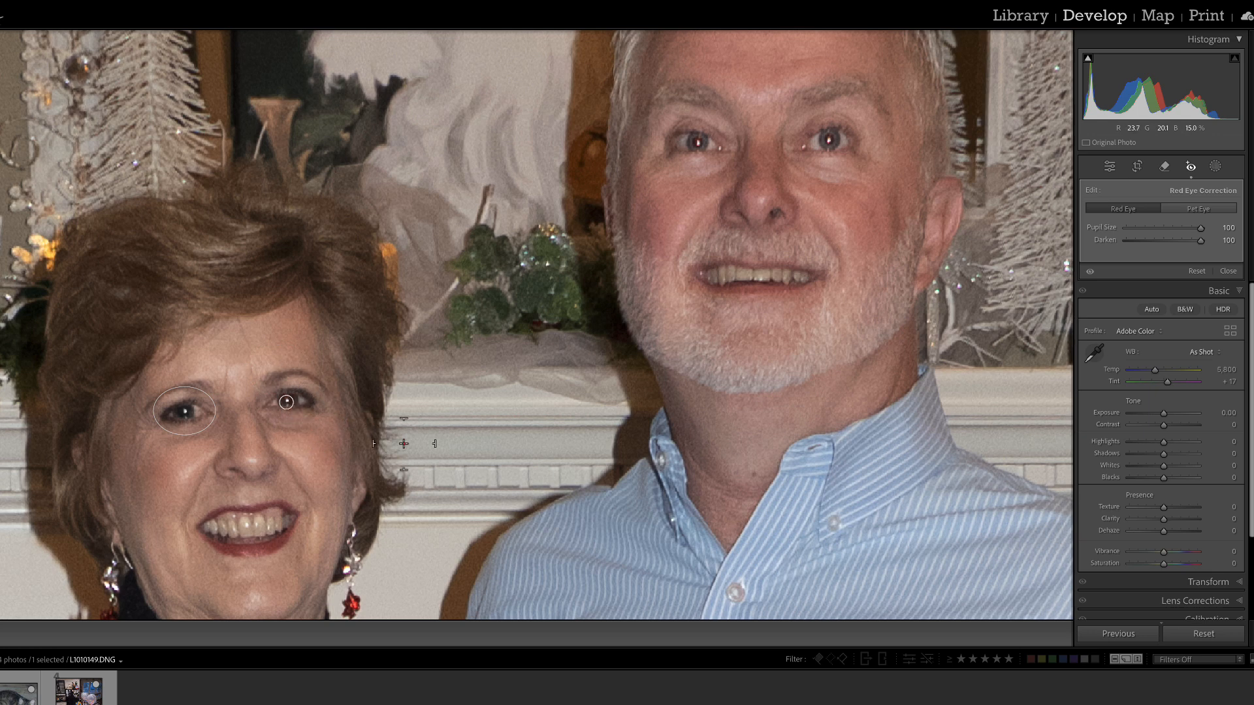
pyautogui.press('Delete')
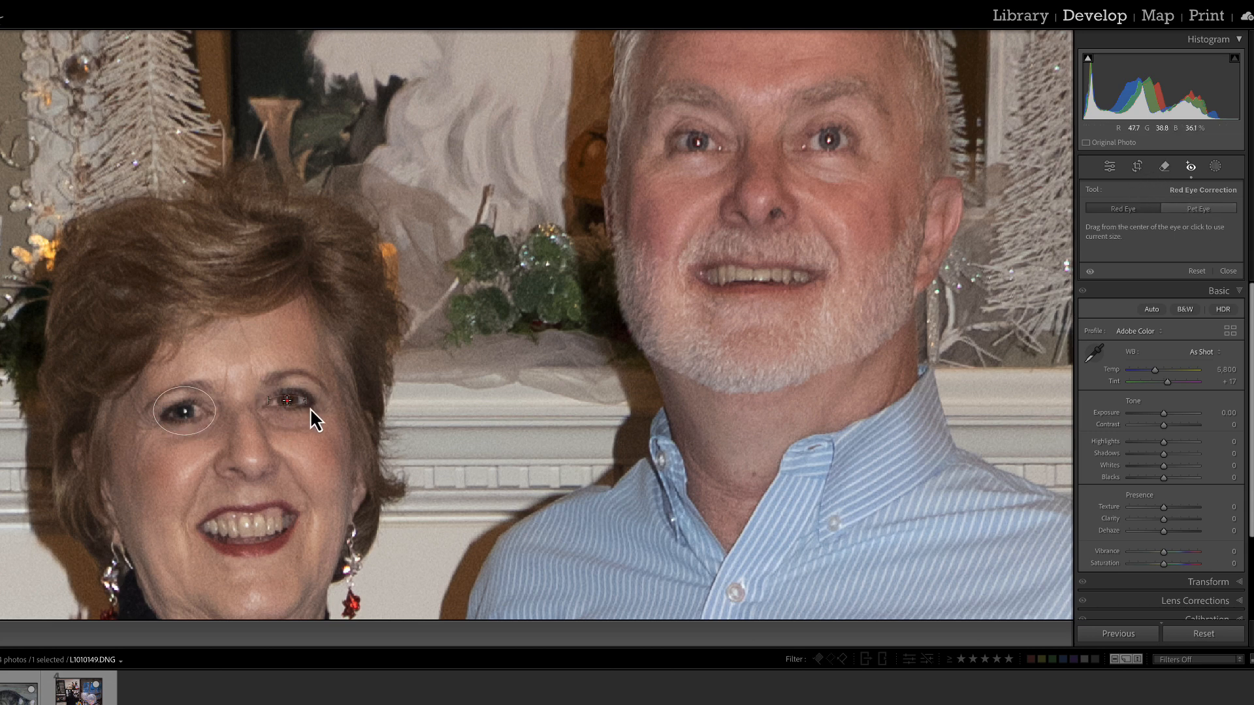
pyautogui.moveTo(323, 426); pyautogui.dragTo(332, 438)
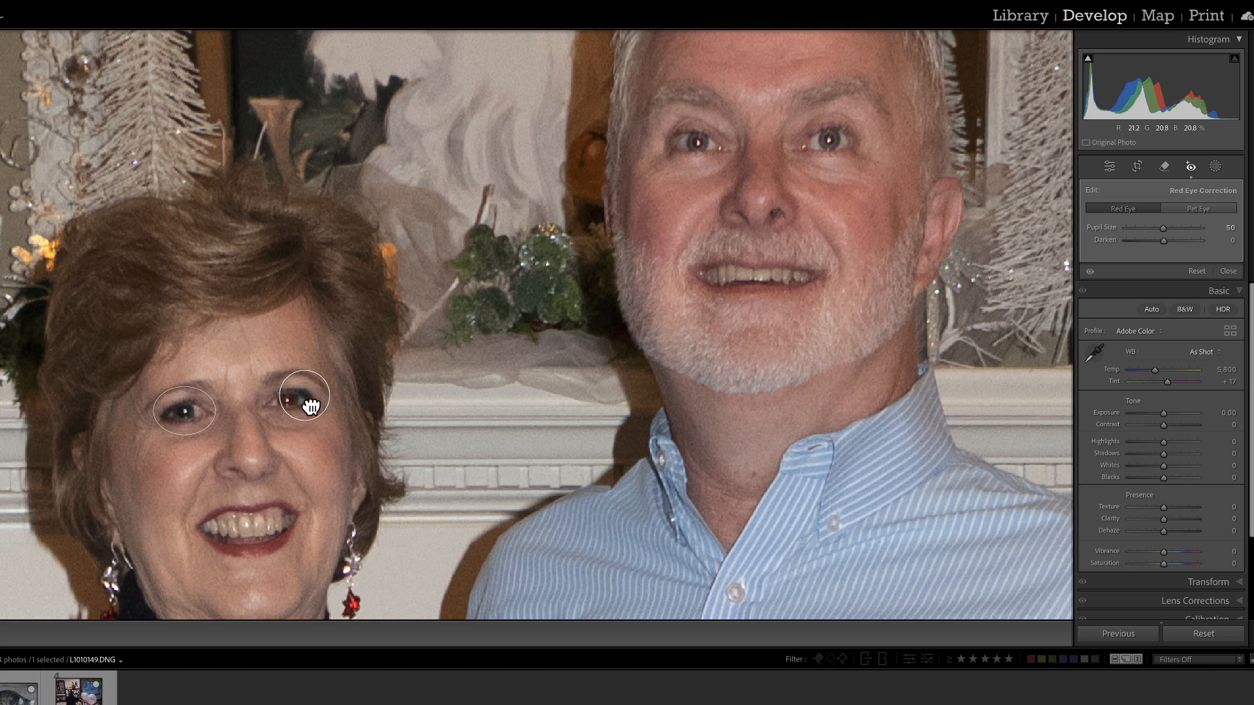
pyautogui.moveTo(312, 410); pyautogui.dragTo(294, 410)
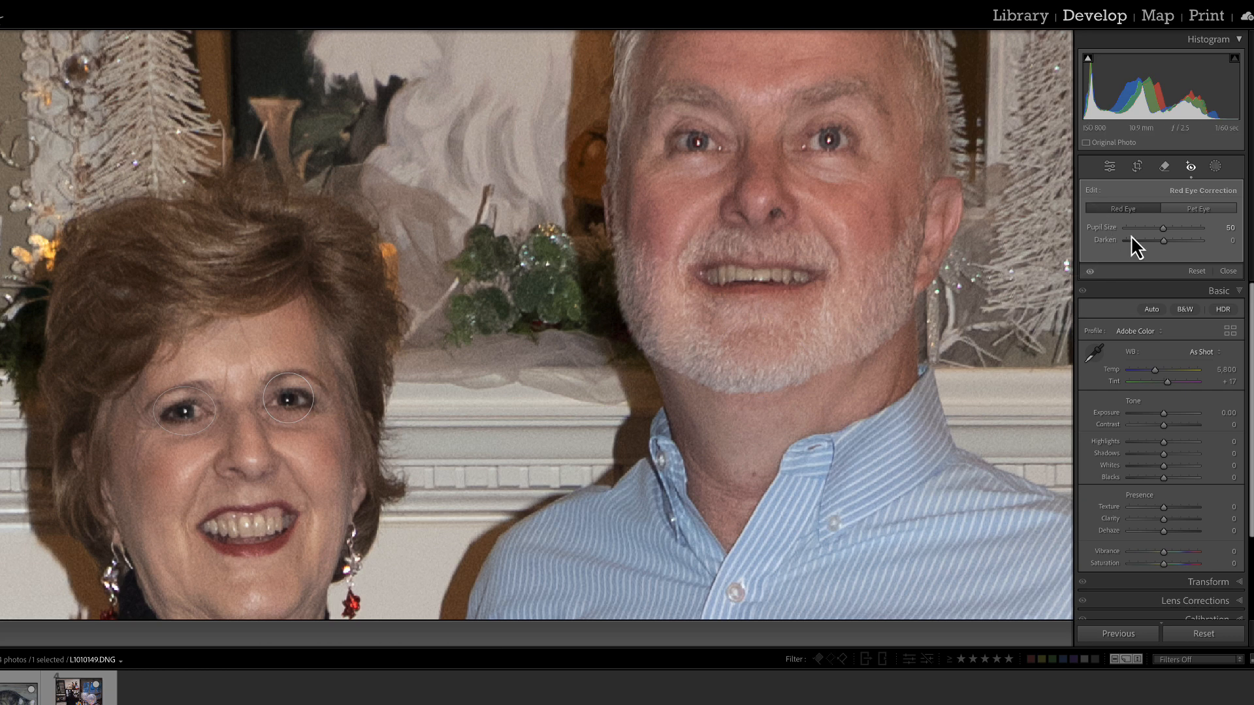
pyautogui.moveTo(1152, 236); pyautogui.dragTo(1178, 245)
# Apply a red eye correction to the man's right eye with Pupil Size 100 and Darken 8.
pyautogui.moveTo(849, 230); pyautogui.dragTo(518, 363)
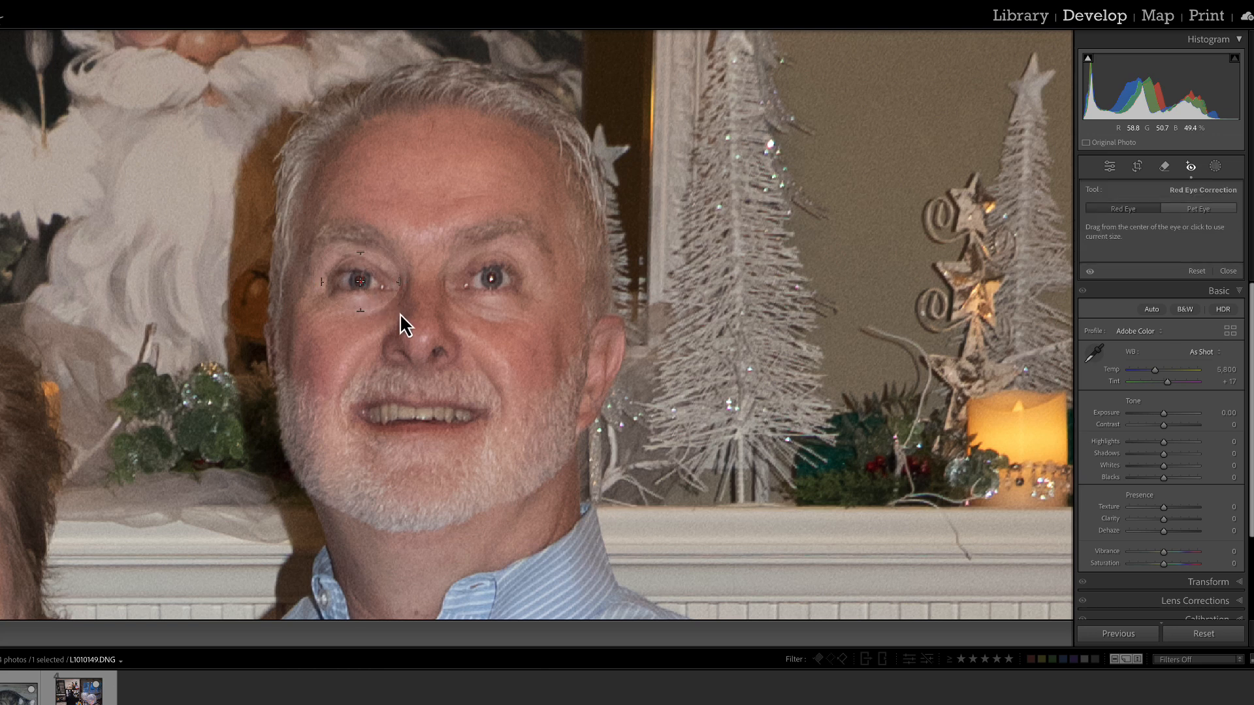
pyautogui.click(359, 281)
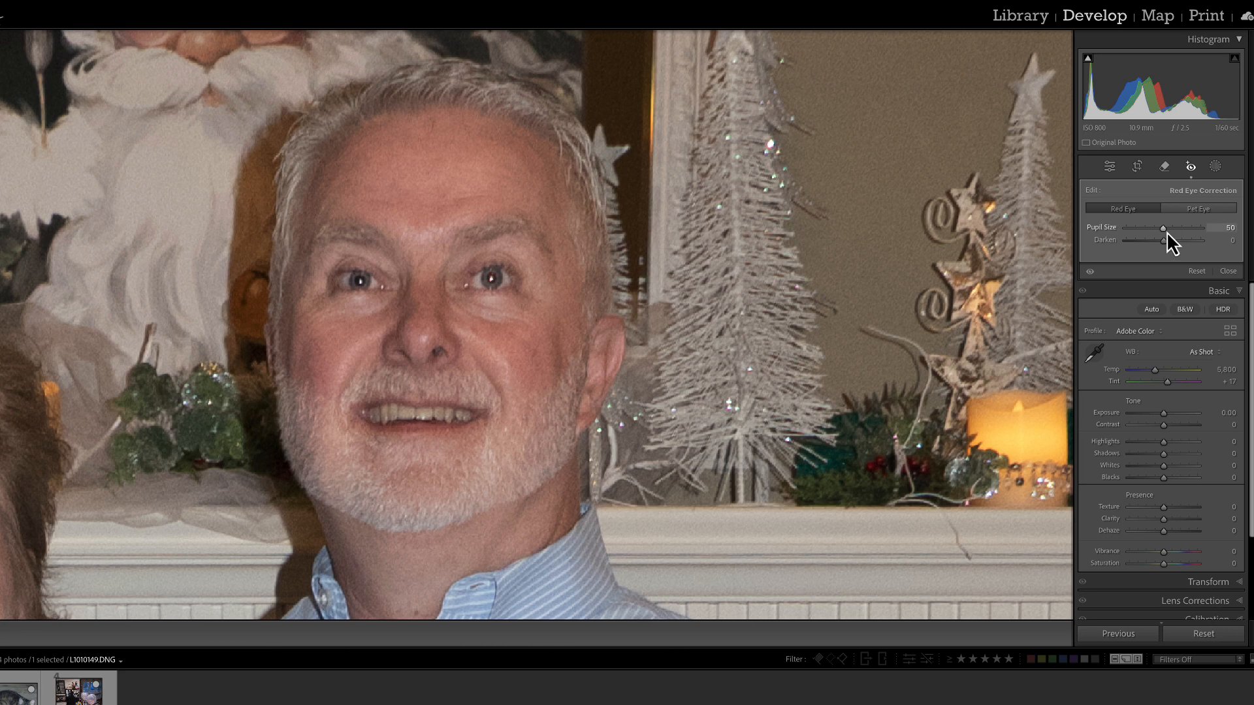
pyautogui.moveTo(1178, 229); pyautogui.dragTo(1150, 252)
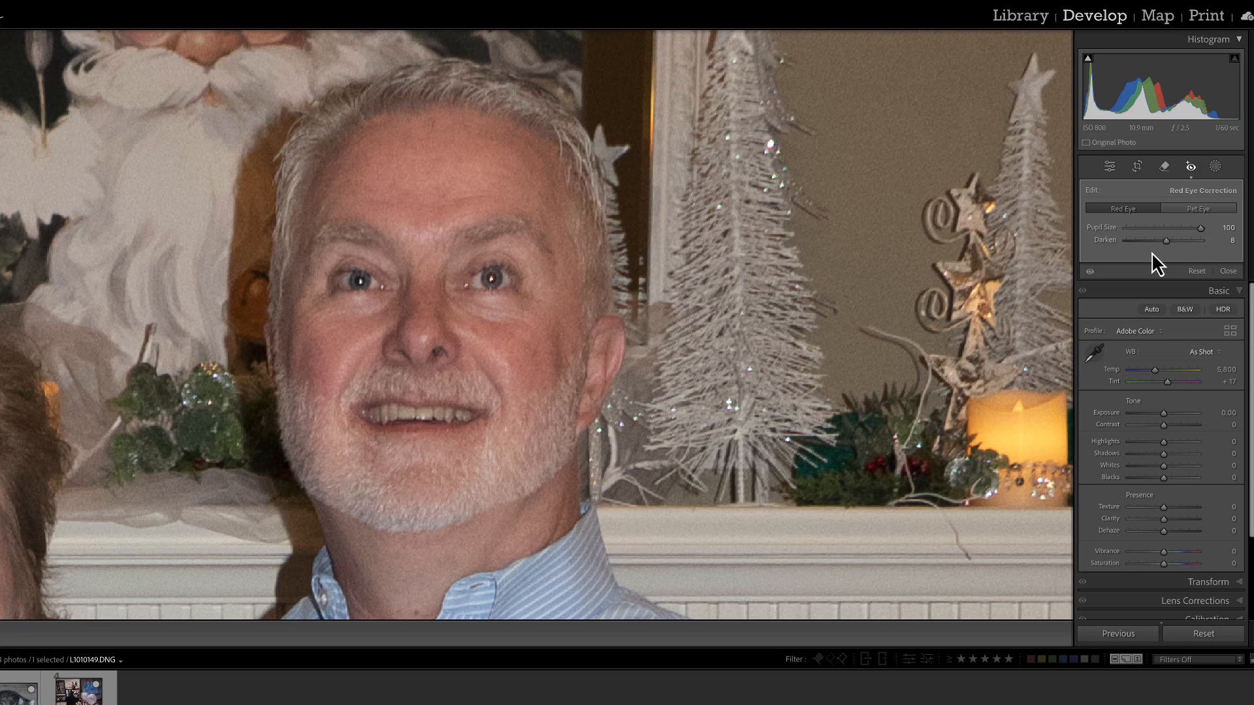
# Apply a red eye correction to the man's left eye with Pupil Size 61 and Darken -30.
pyautogui.click(491, 279)
pyautogui.click(491, 279)
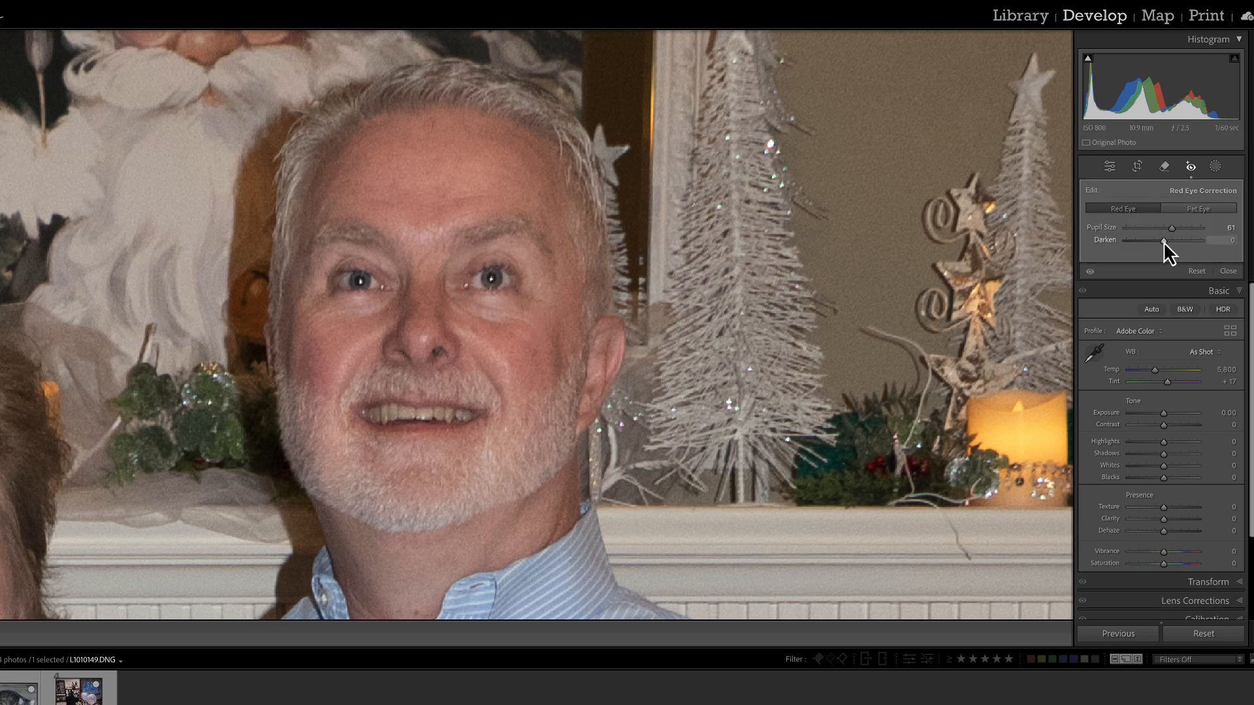
pyautogui.moveTo(1163, 242)
pyautogui.mouseDown()
pyautogui.moveTo(1175, 241)
pyautogui.moveTo(1150, 245)
pyautogui.mouseUp()
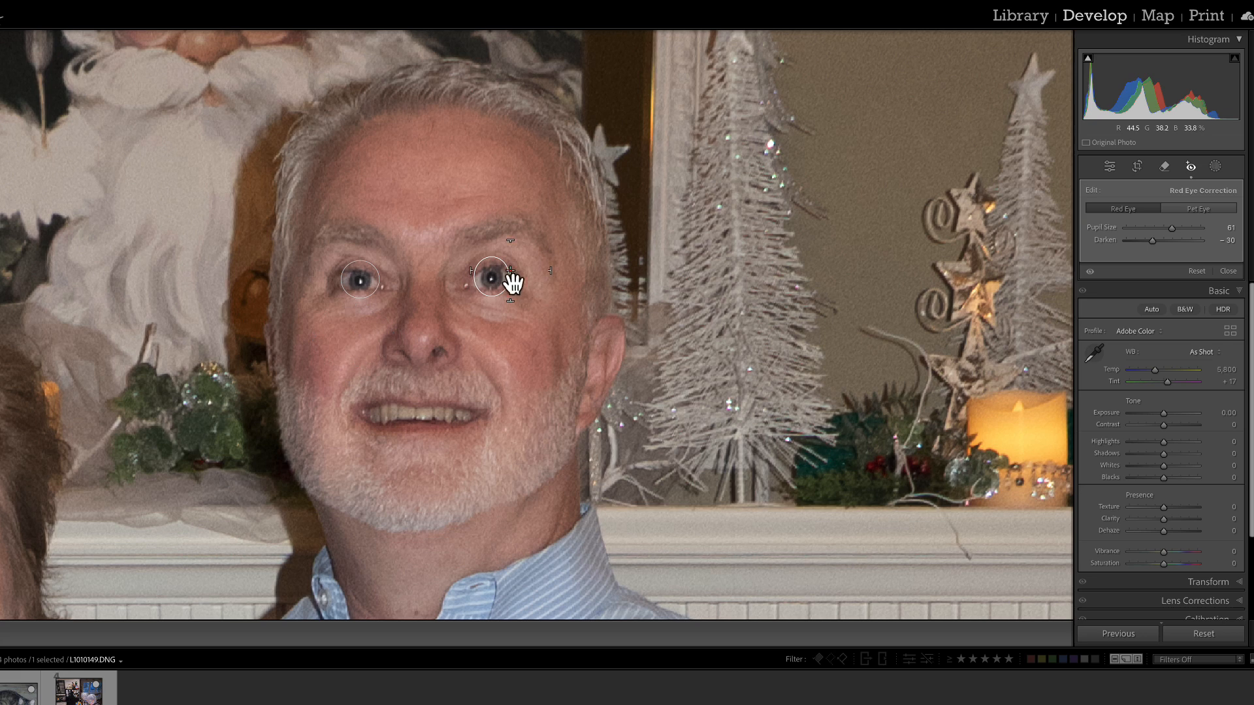
pyautogui.moveTo(497, 287)
pyautogui.mouseDown()
pyautogui.moveTo(492, 275)
pyautogui.moveTo(497, 284)
pyautogui.mouseUp()
pyautogui.click(626, 356)
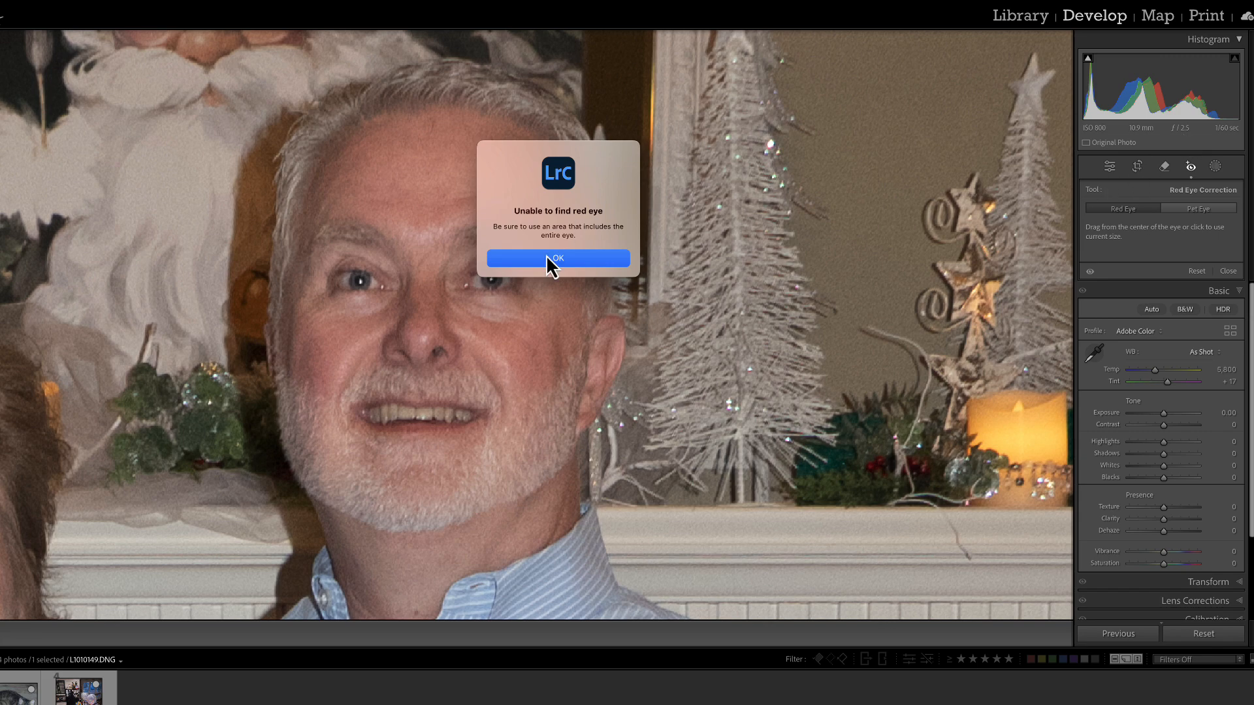
pyautogui.click(513, 259)
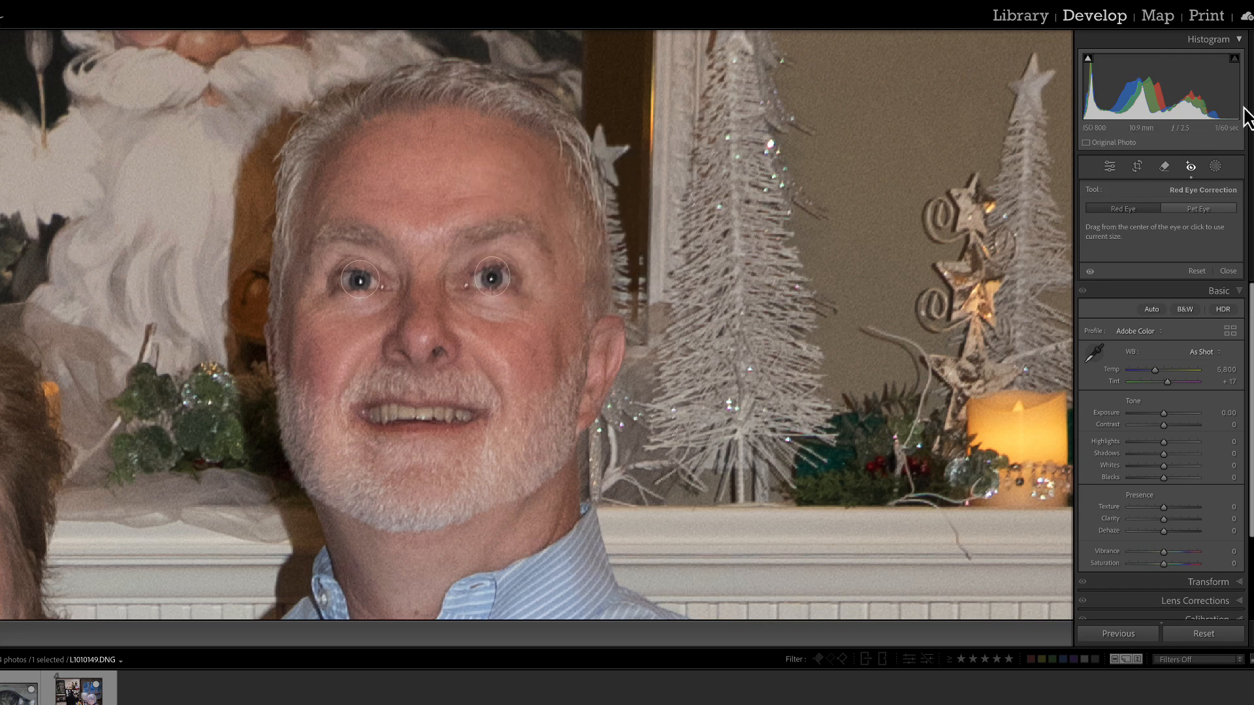
# Leave Red Eye Correction and examine the corrected eyes in the full photo and close up.
pyautogui.click(1110, 168)
pyautogui.press('z')
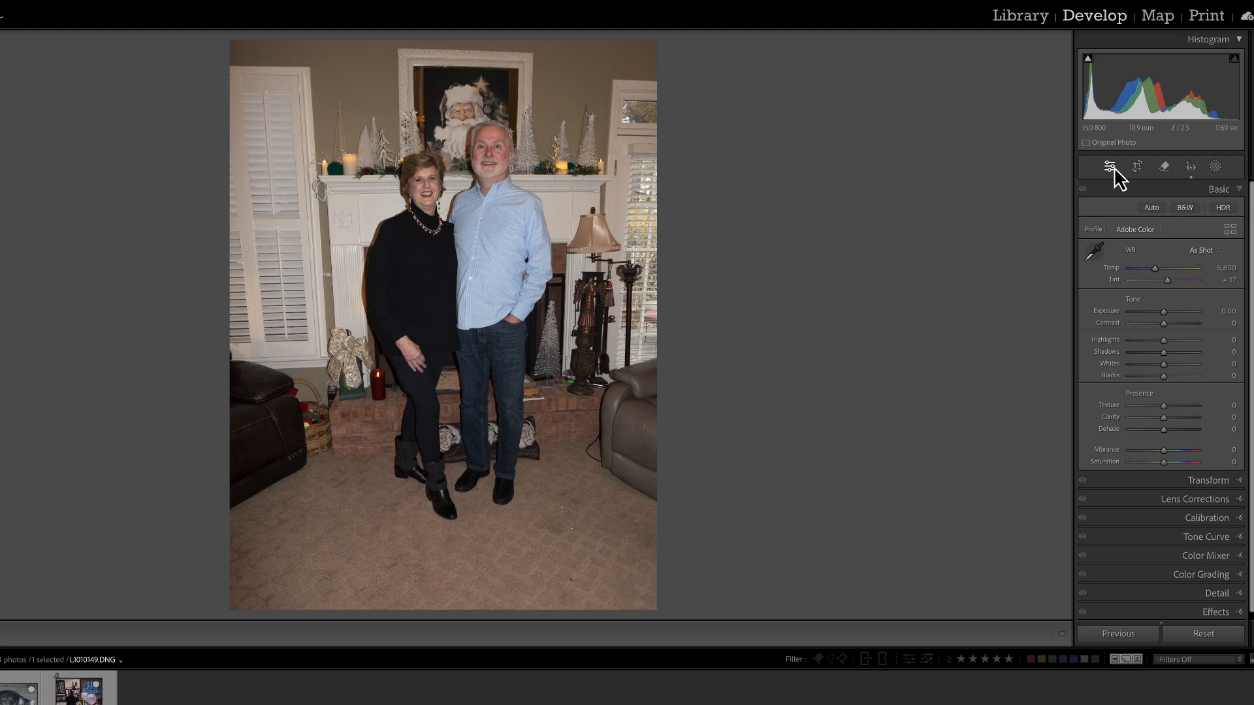
pyautogui.press('z')
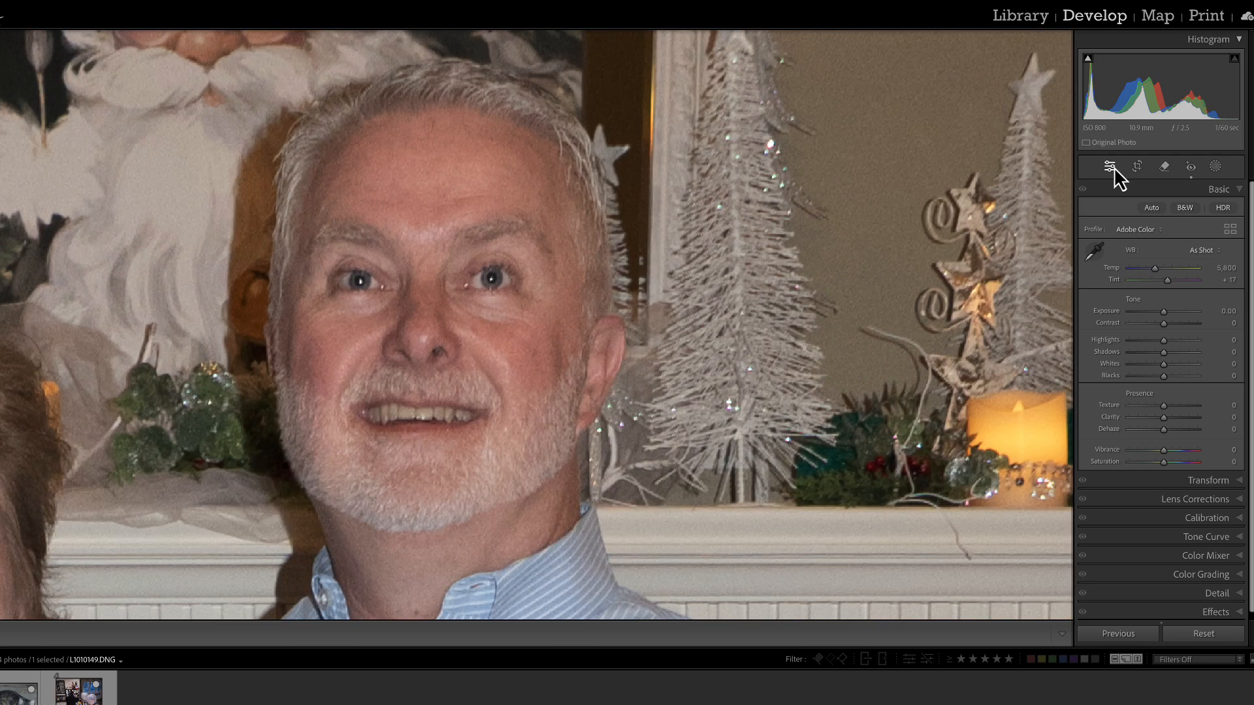
pyautogui.moveTo(291, 367); pyautogui.dragTo(554, 298)
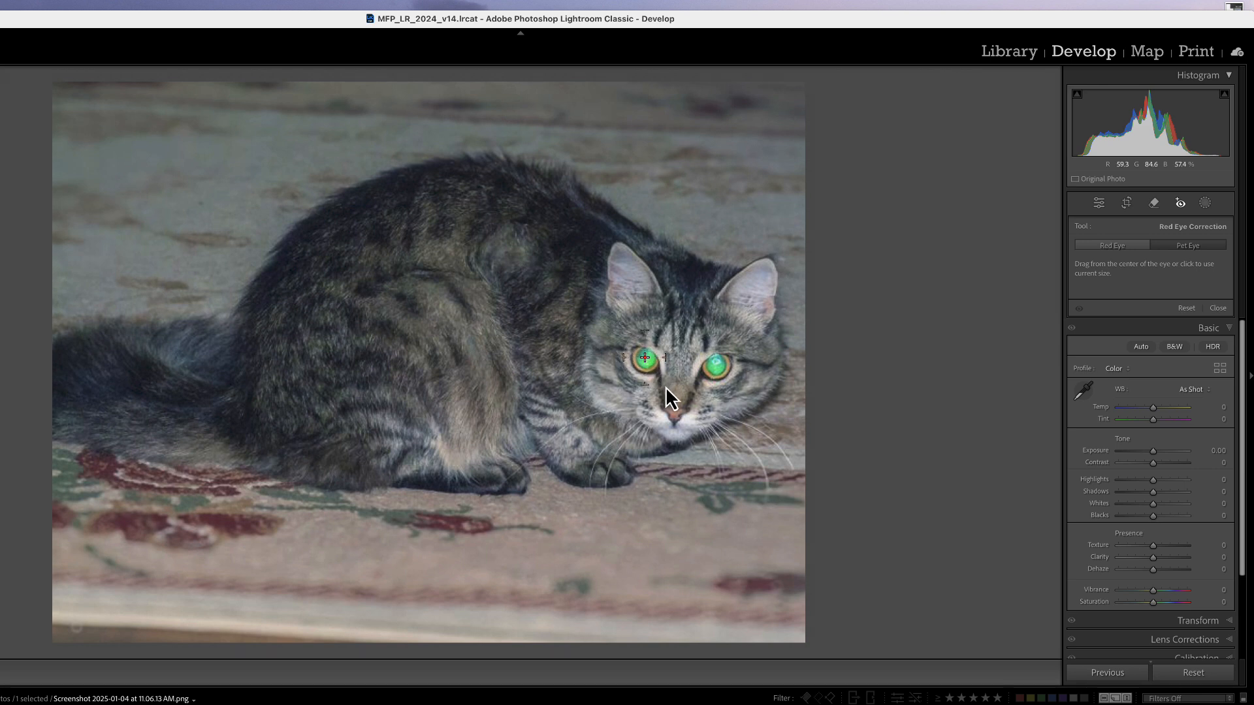
# Apply a Pet Eye correction with Add Catchlight to the cat's right eye, set Pupil Size to 54, and slightly resize the correction area.
pyautogui.click(646, 357)
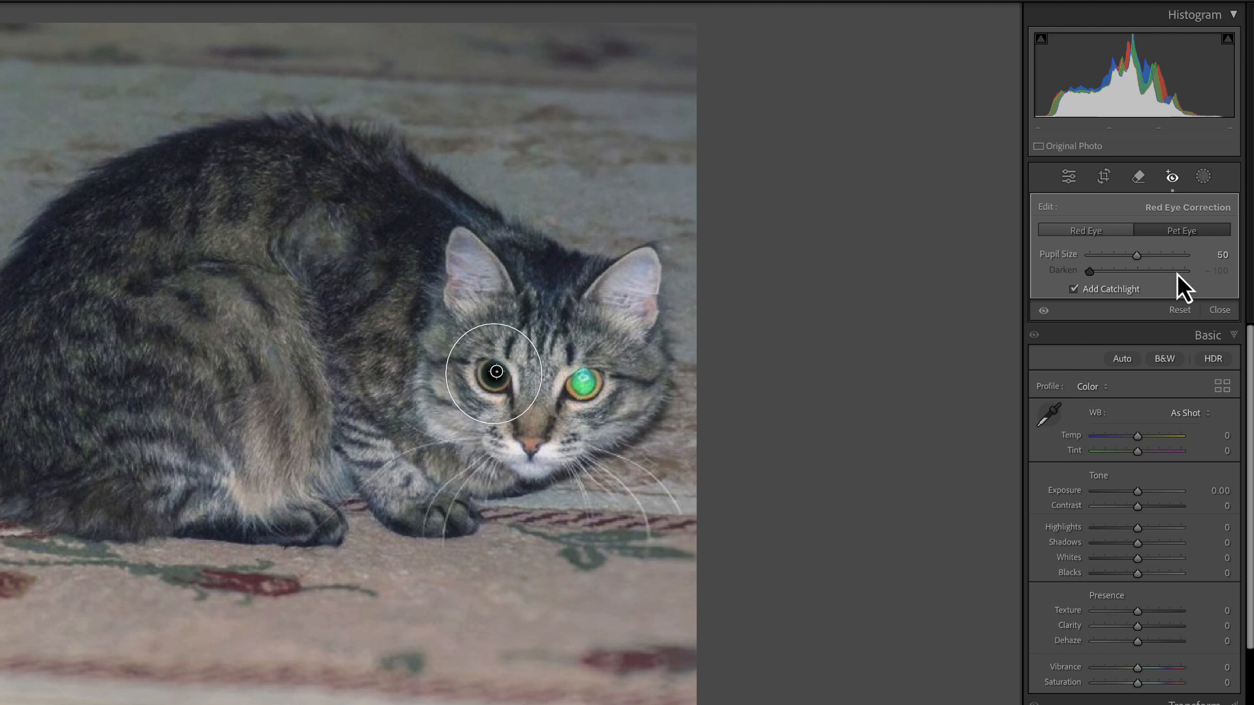
pyautogui.moveTo(1135, 260)
pyautogui.mouseDown()
pyautogui.moveTo(1161, 259)
pyautogui.moveTo(1117, 269)
pyautogui.moveTo(1140, 266)
pyautogui.mouseUp()
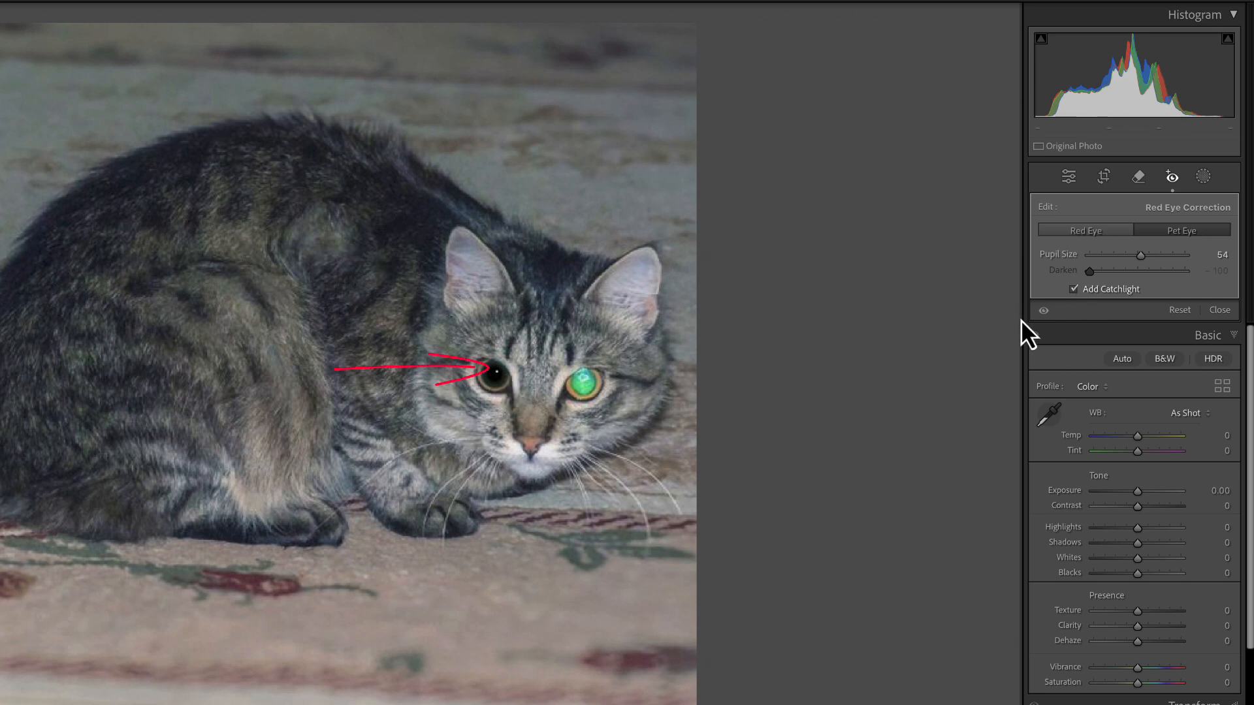
pyautogui.click(1074, 290)
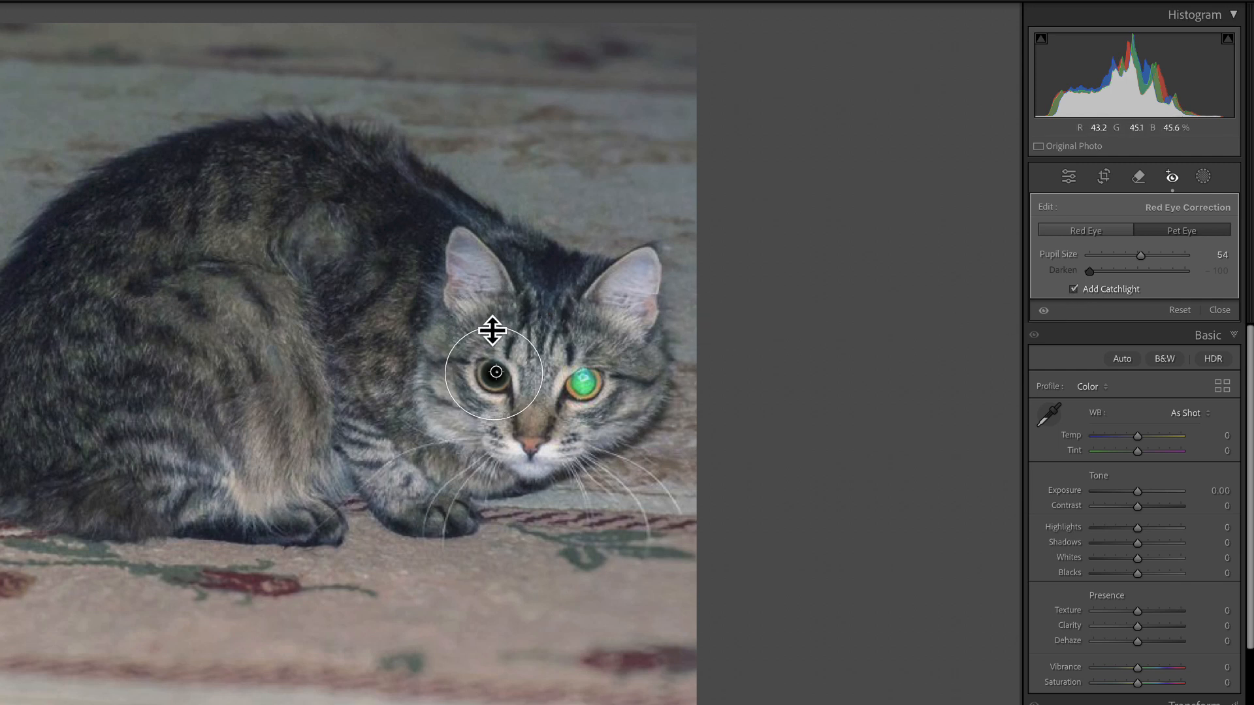
pyautogui.moveTo(495, 325); pyautogui.dragTo(496, 326)
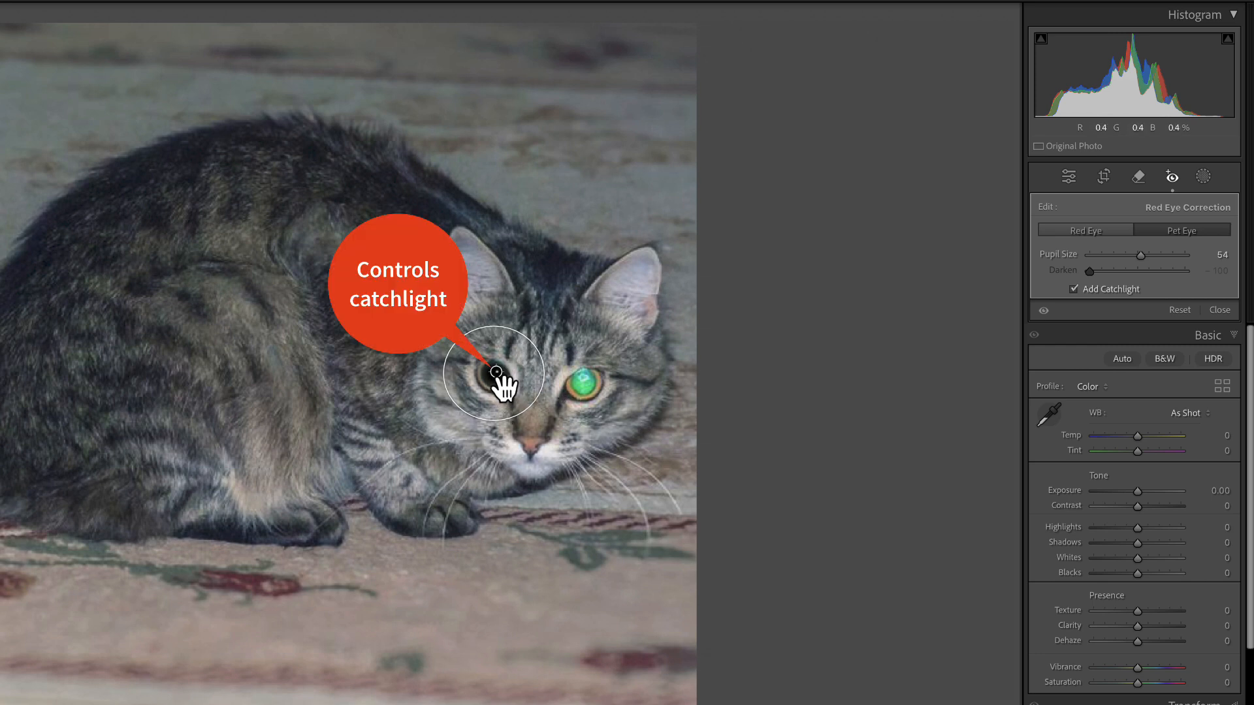
# Reposition the catchlight in the cat's right eye and set that correction's Pupil Size to 59.
pyautogui.moveTo(496, 372); pyautogui.dragTo(491, 374)
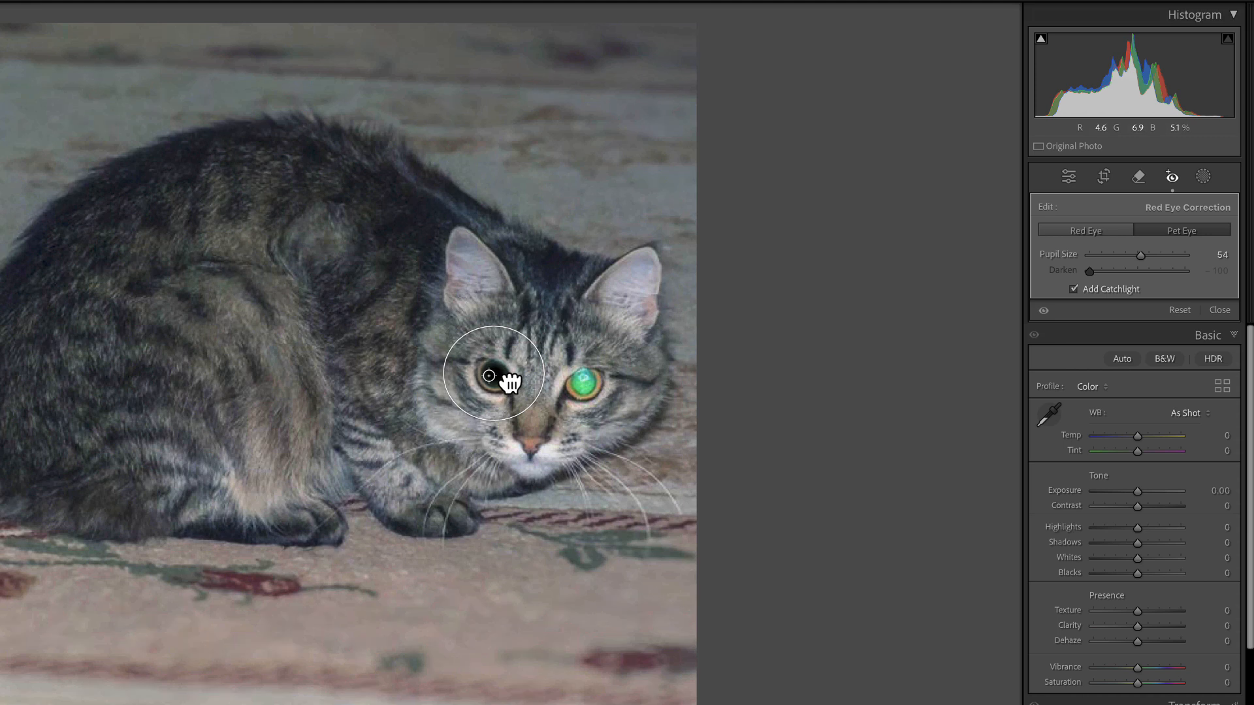
pyautogui.moveTo(511, 387)
pyautogui.mouseDown()
pyautogui.moveTo(503, 372)
pyautogui.moveTo(508, 383)
pyautogui.mouseUp()
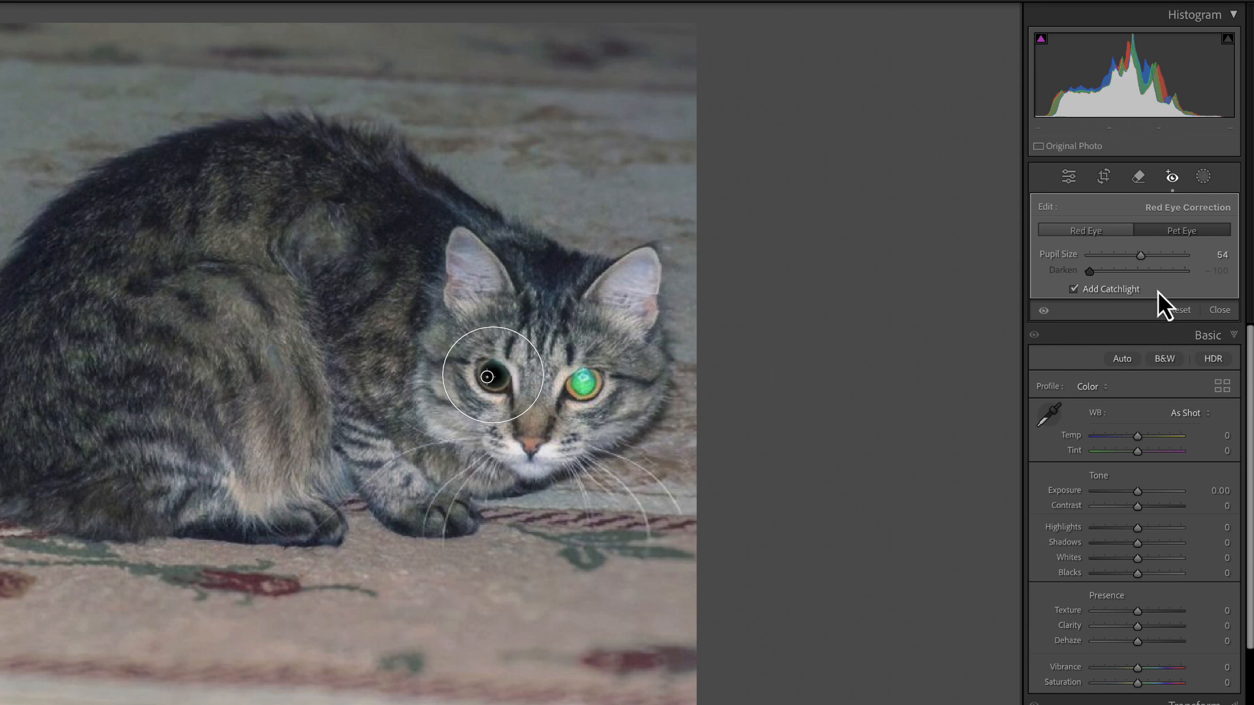
pyautogui.moveTo(1142, 256); pyautogui.dragTo(1147, 256)
# Add a Pet Eye correction with catchlight to the cat's left eye, show the correction outlines, and slightly resize its area.
pyautogui.moveTo(583, 381); pyautogui.dragTo(614, 415)
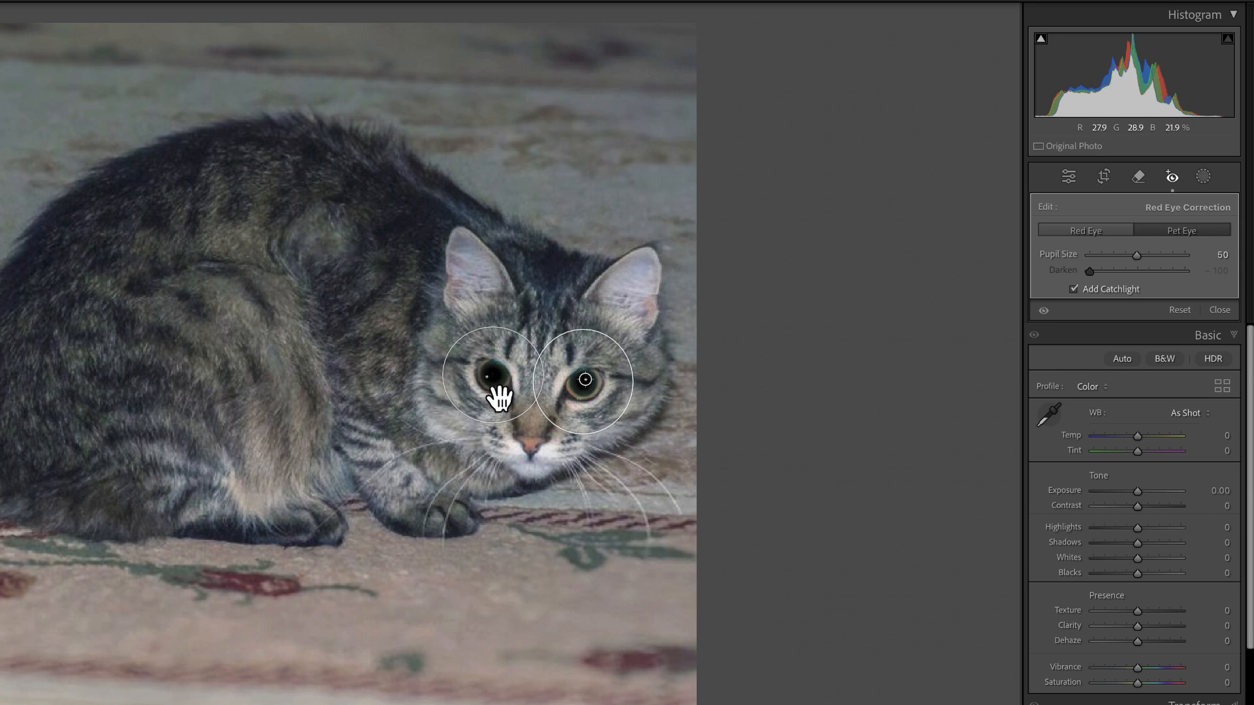
pyautogui.click(489, 380)
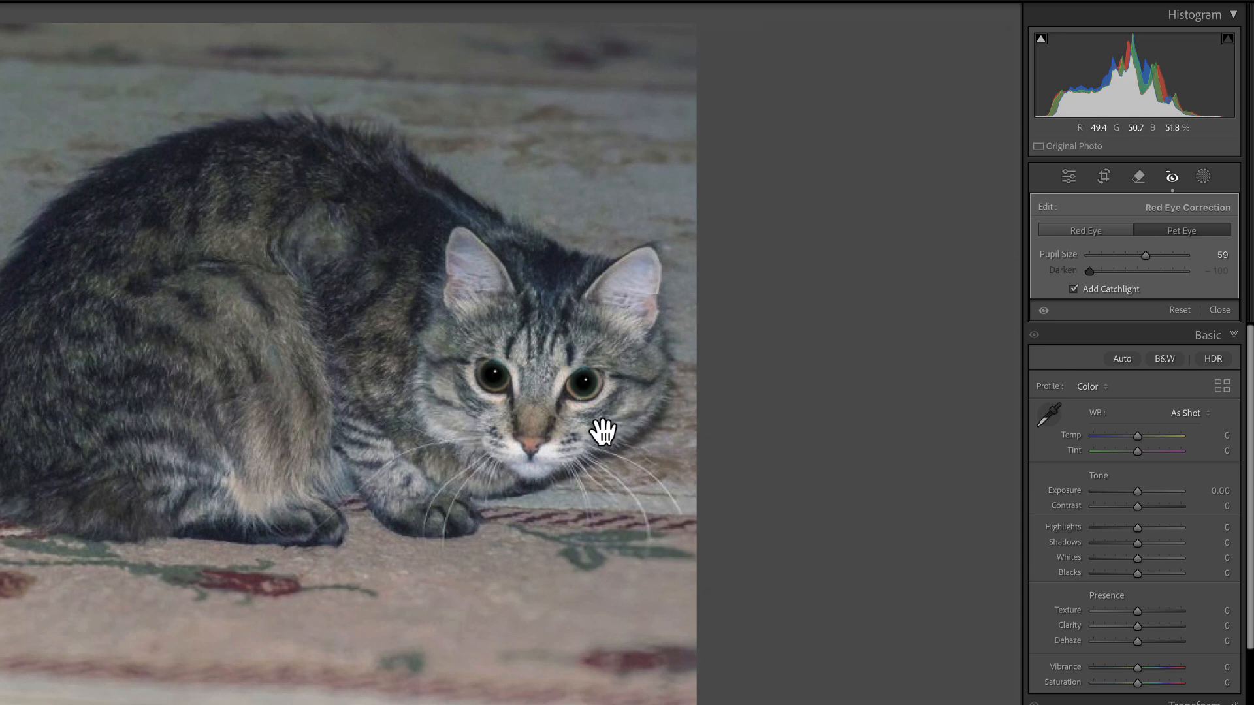
pyautogui.click(592, 393)
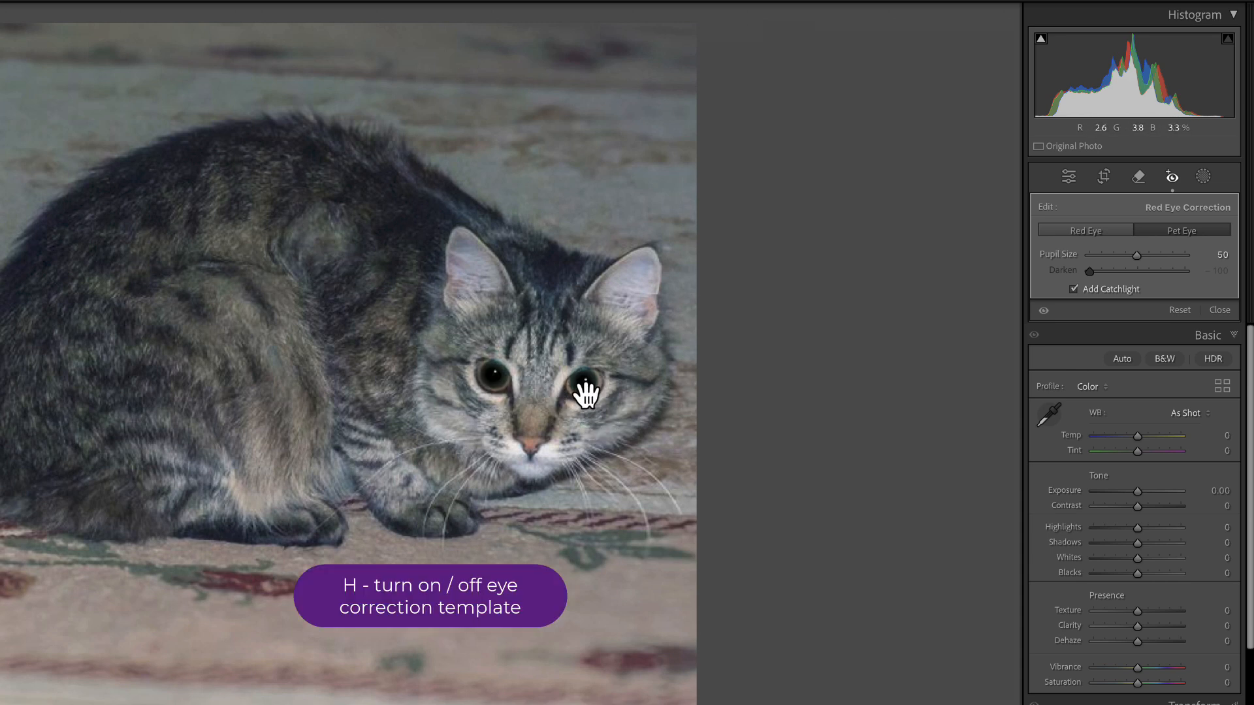
pyautogui.press('h')
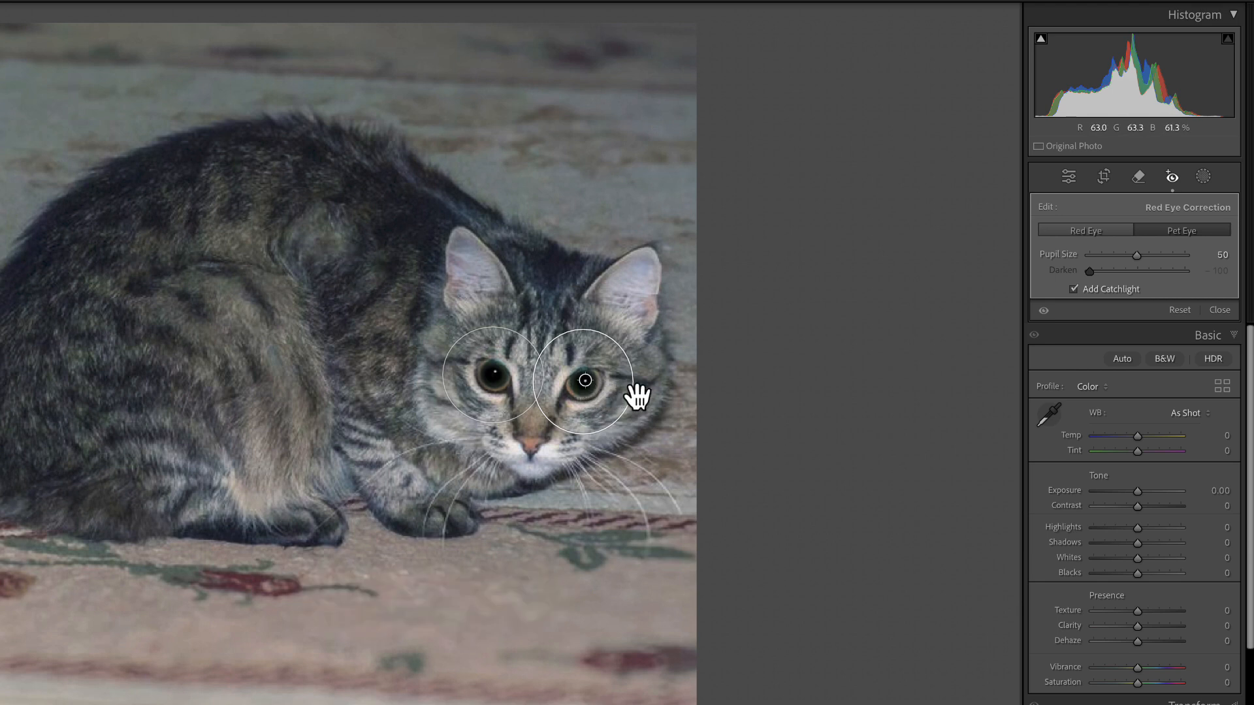
pyautogui.moveTo(632, 384)
pyautogui.mouseDown()
pyautogui.moveTo(618, 386)
pyautogui.moveTo(632, 388)
pyautogui.mouseUp()
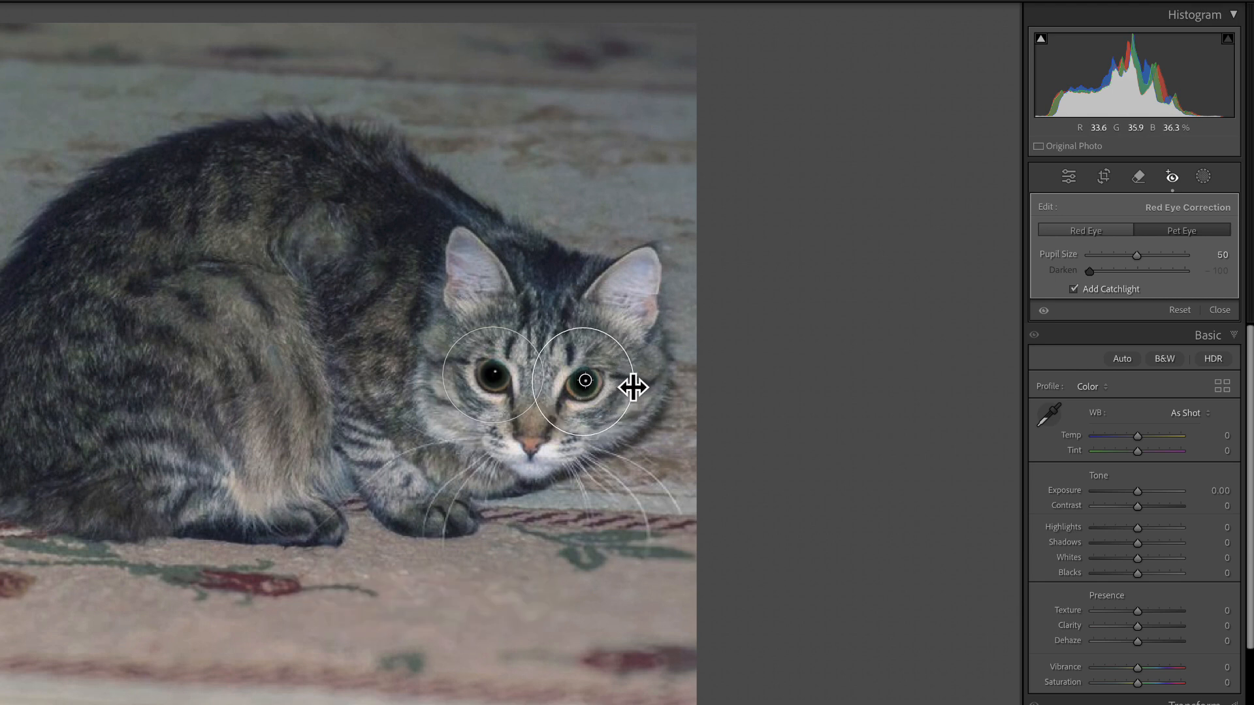